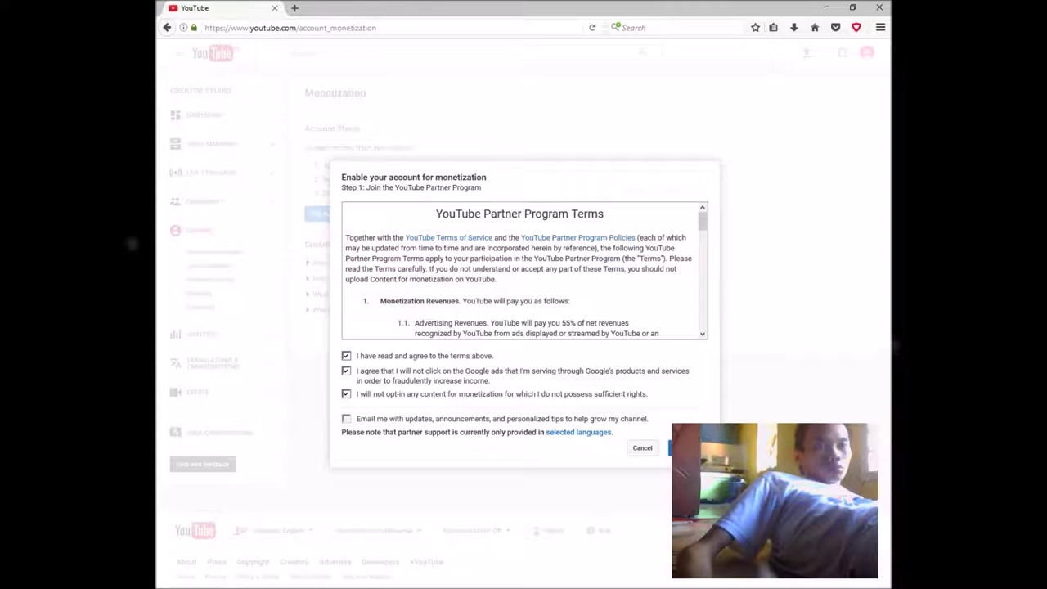
- Opt in to update emails, accept the Partner Program terms, and begin AdSense account setup
click(346, 418)
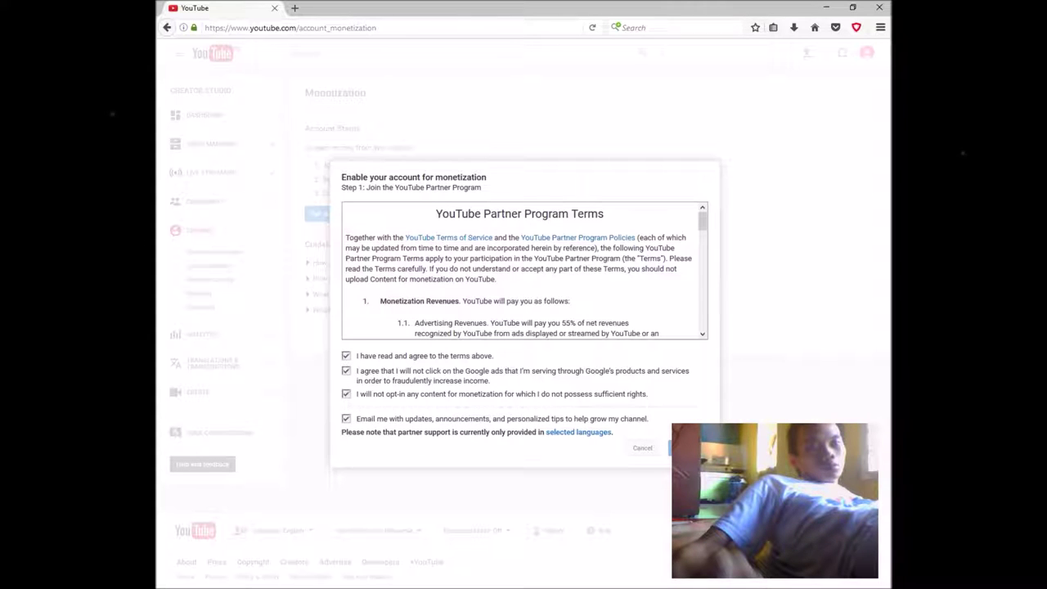
click(687, 448)
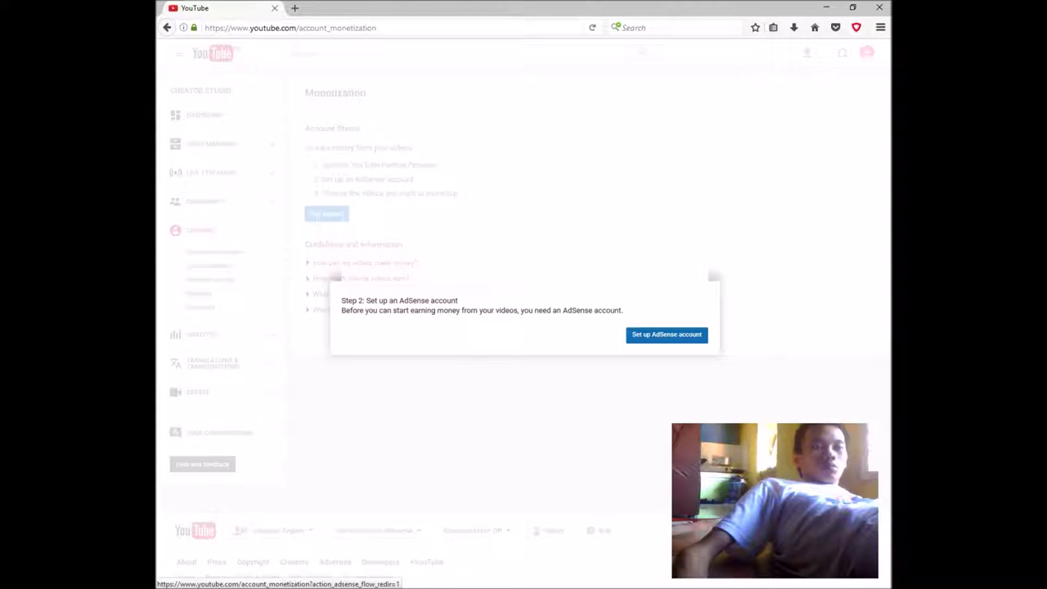
click(666, 334)
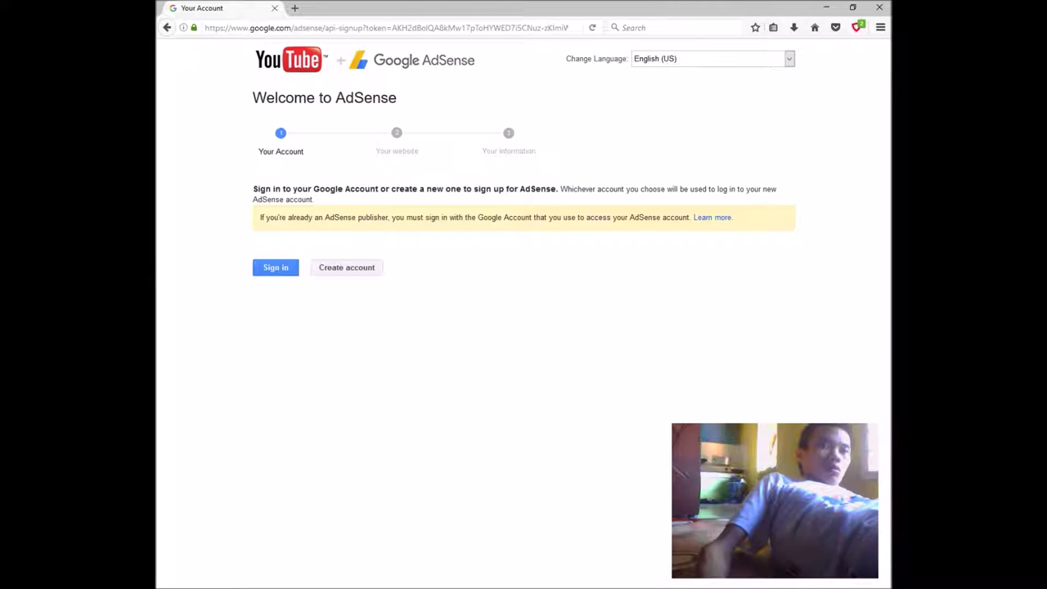
- Replace the started web search 'freed' with 'youtube' and run it
key(ctrl+k)
text(freed)
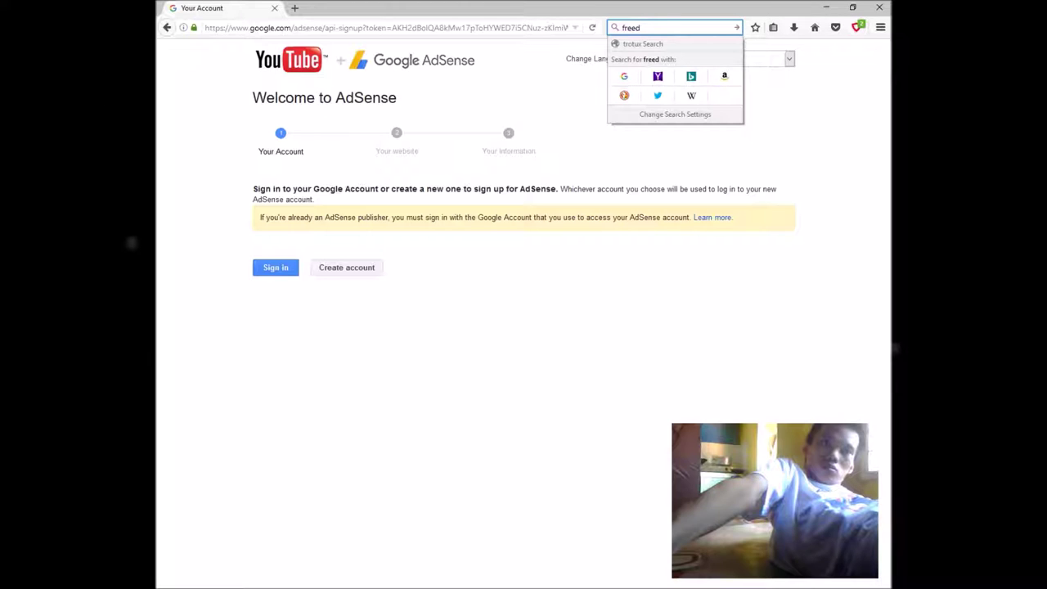
key(ctrl+a)
text(y)
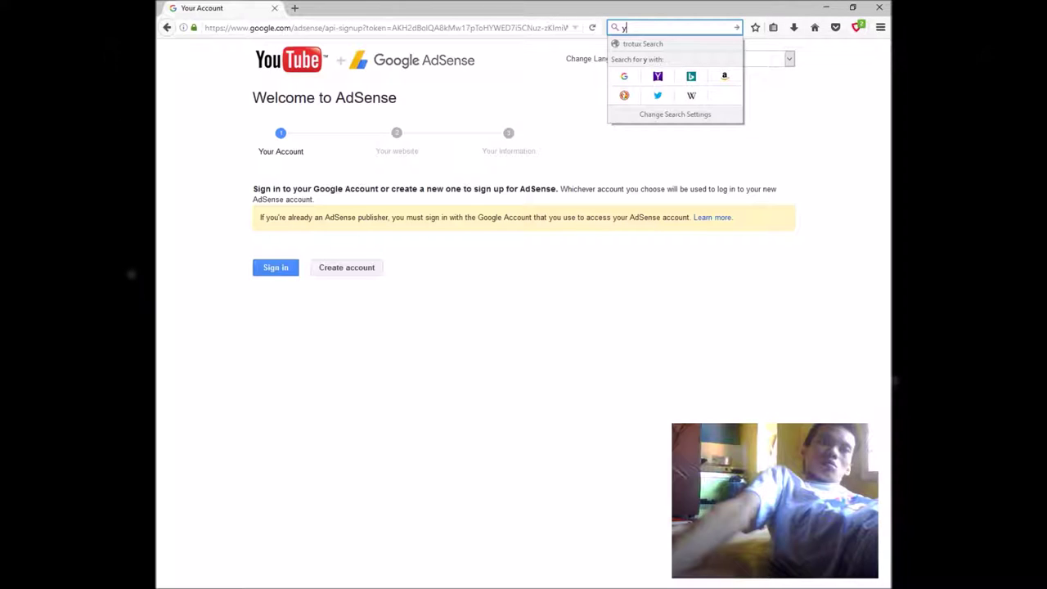
text(outube)
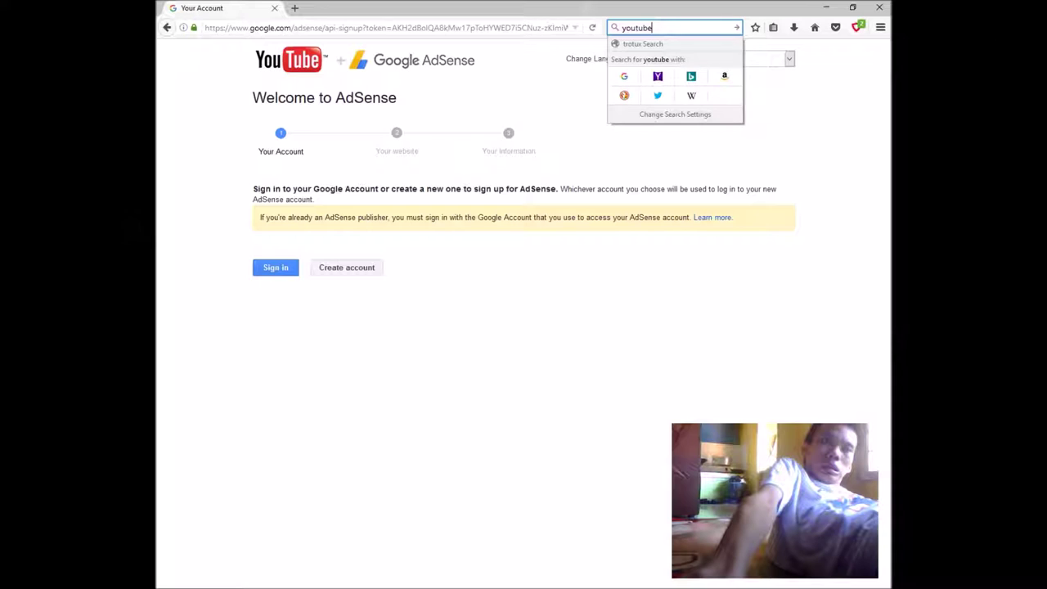
key(Return)
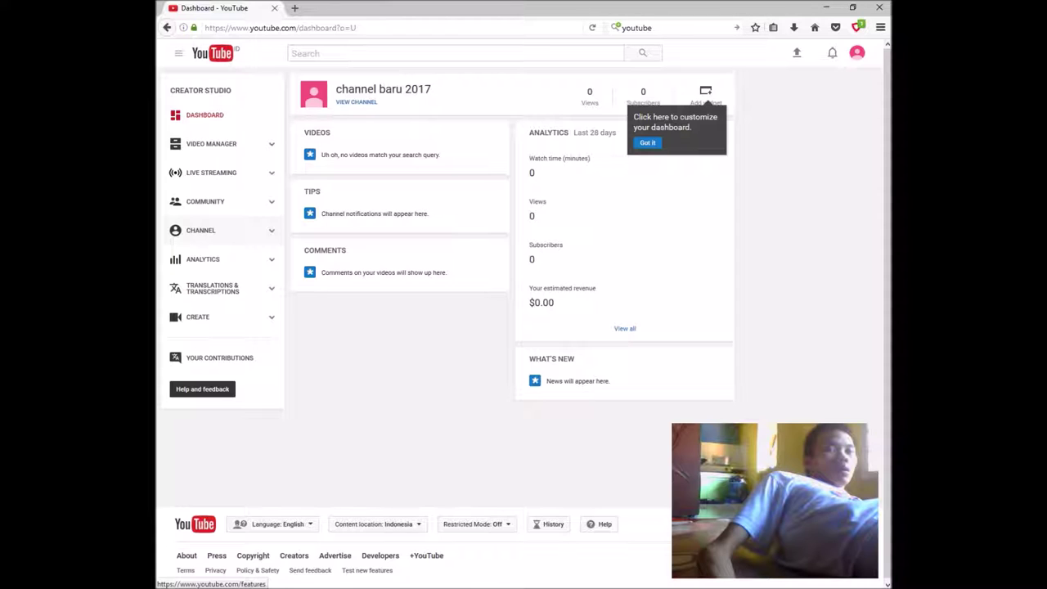
- Open the channel's Status and features page, then start typing 't'
click(200, 230)
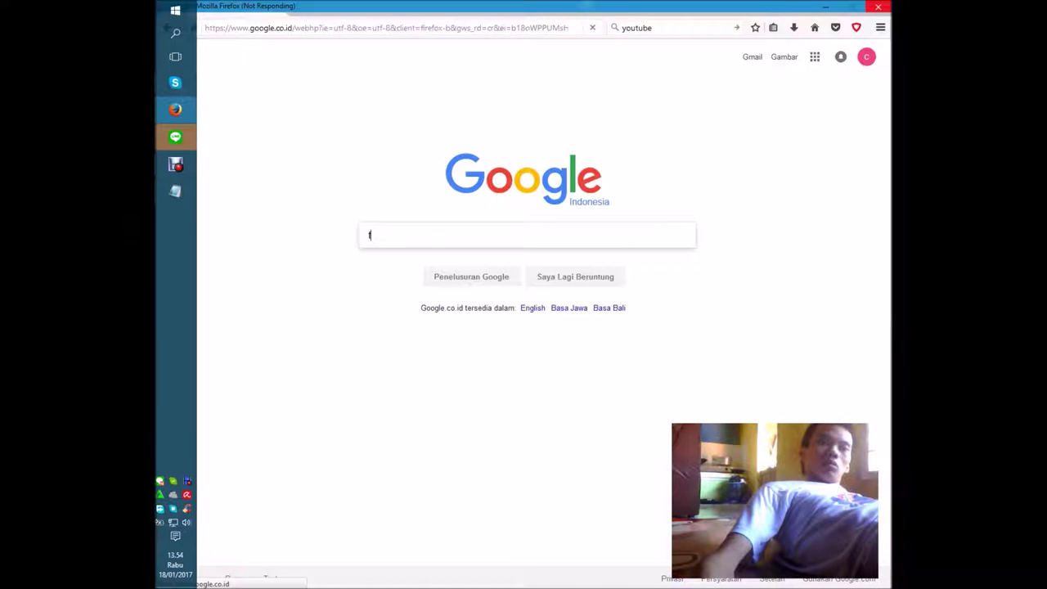
text(t)
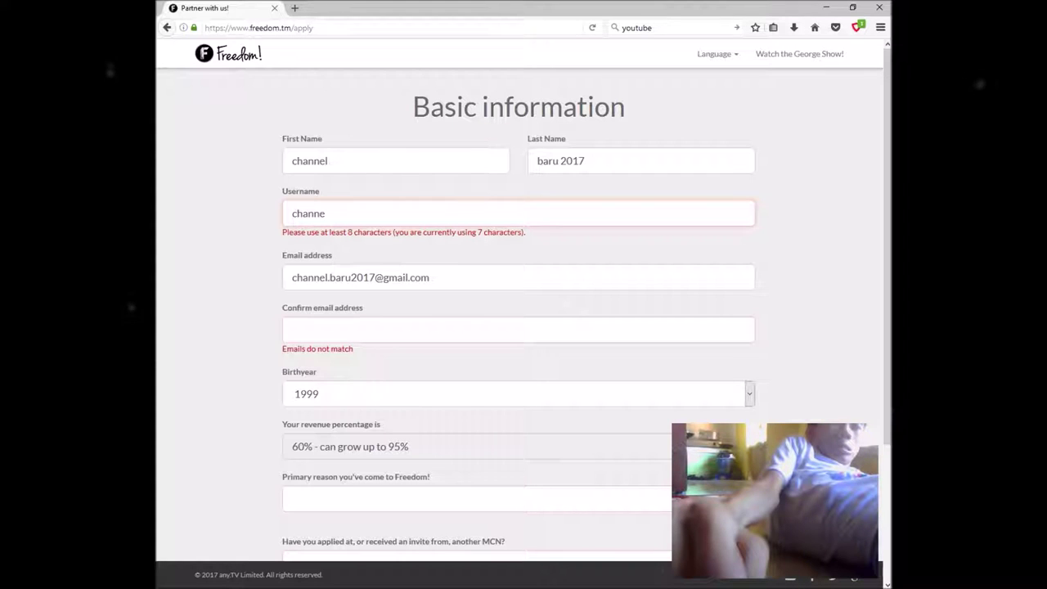
- Continue typing the confirmation e-mail and dismiss the field's edit menu without pasting
text(lbar)
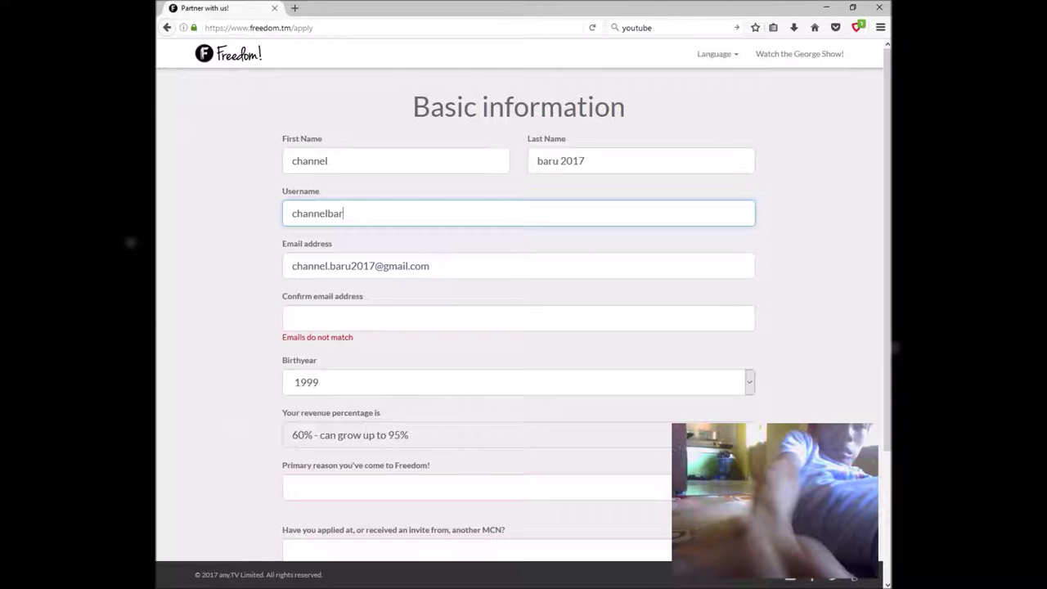
text(u)
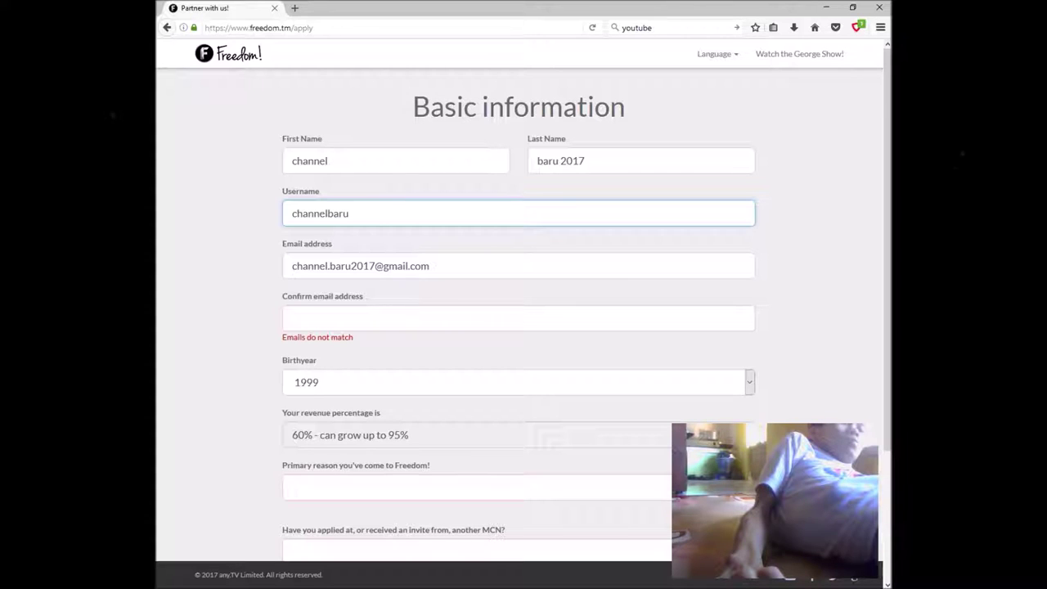
right_click(293, 325)
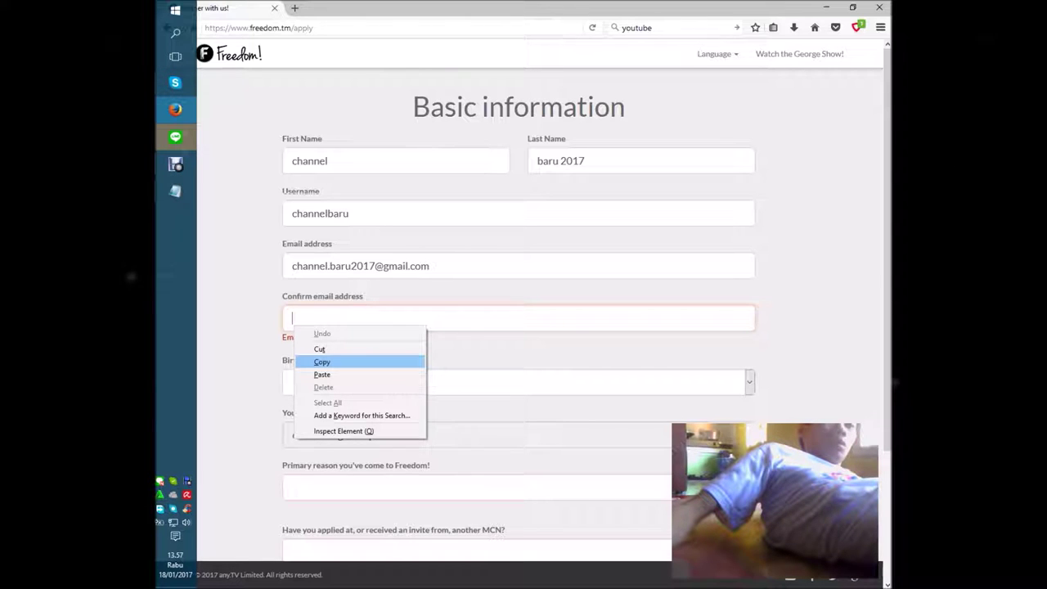
key(Escape)
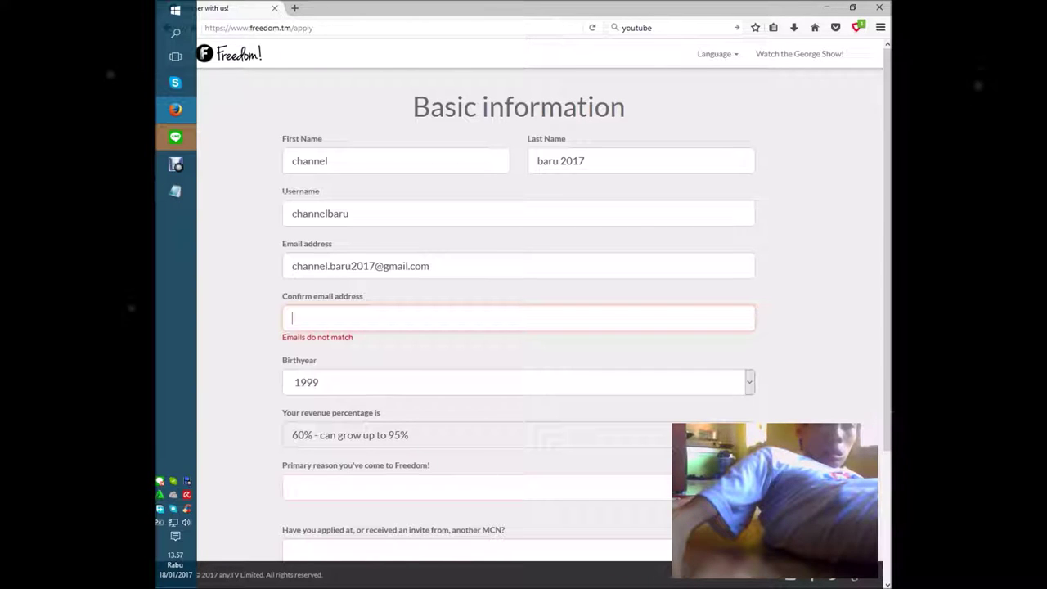
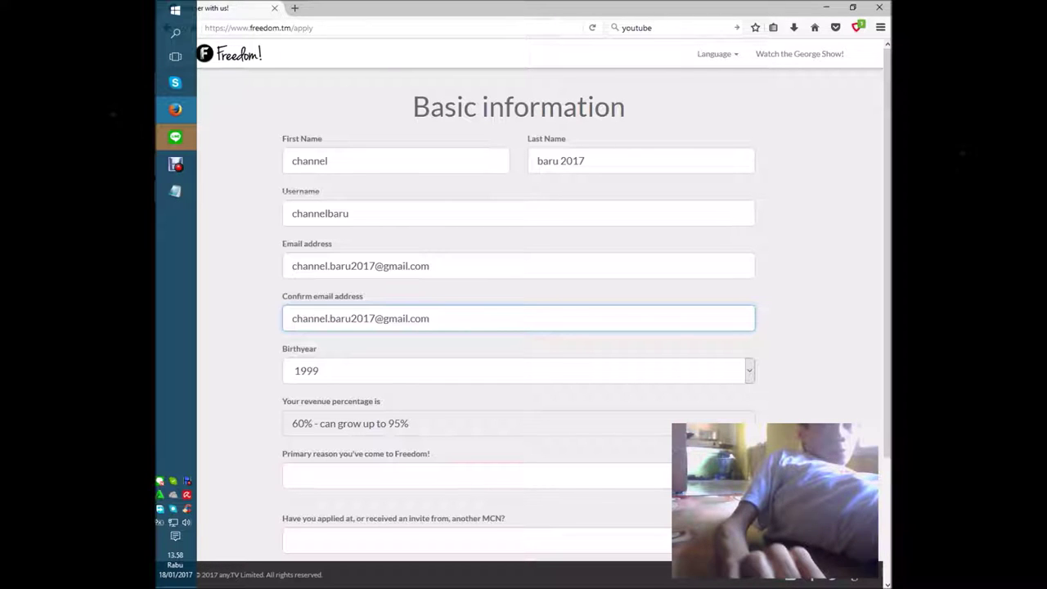
- Retype the confirmation e-mail, fixing typos, so it matches the e-mail address field
key(Tab)
key(alt+Down)
- Choose 1995 as the birth year in the open Birthyear dropdown
text(1991)
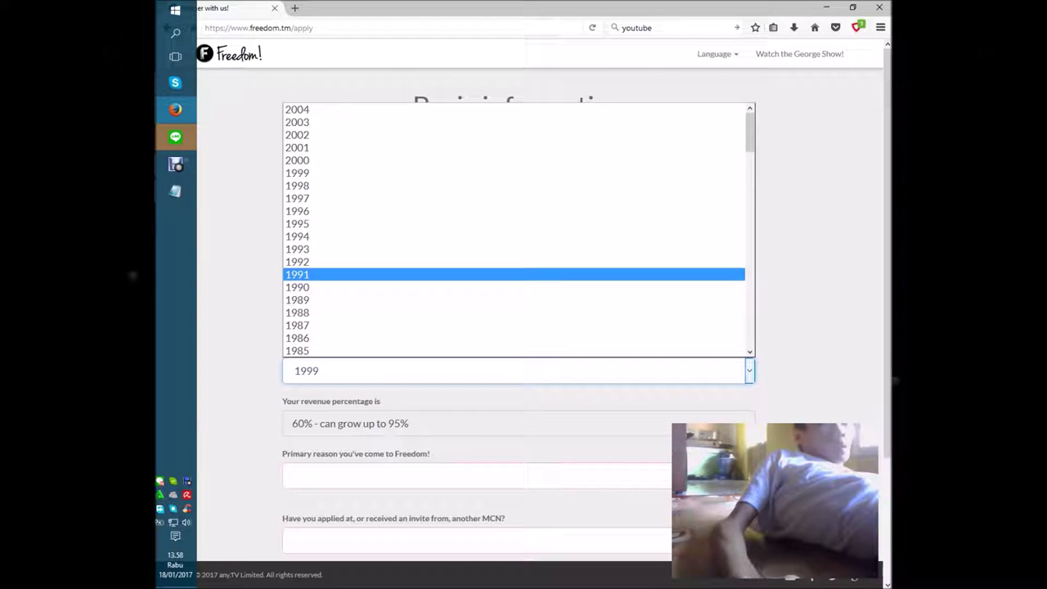
key(Up)
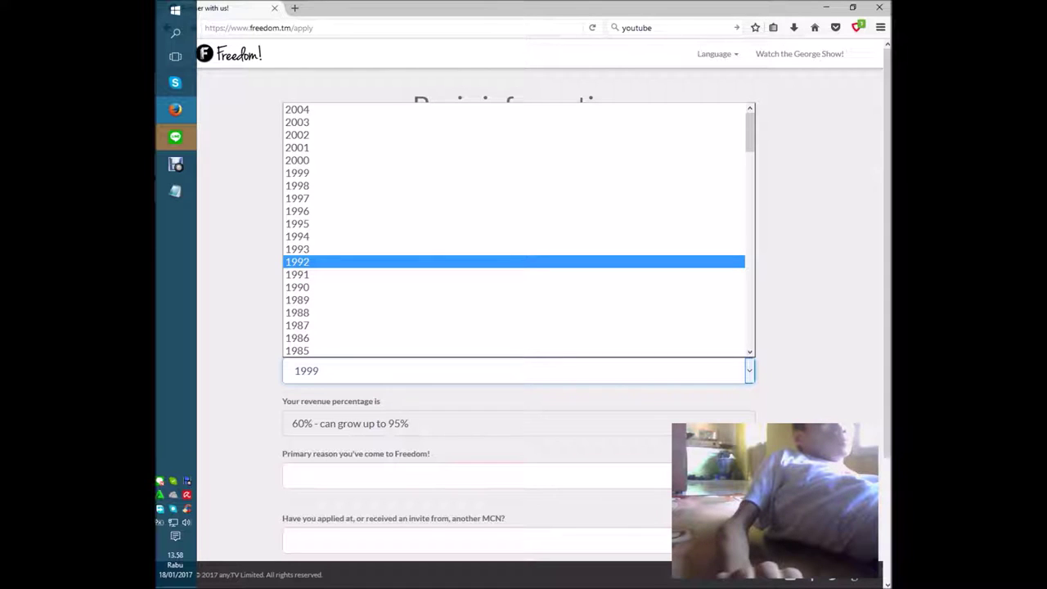
key(Up)
key(Up)
key(Up)
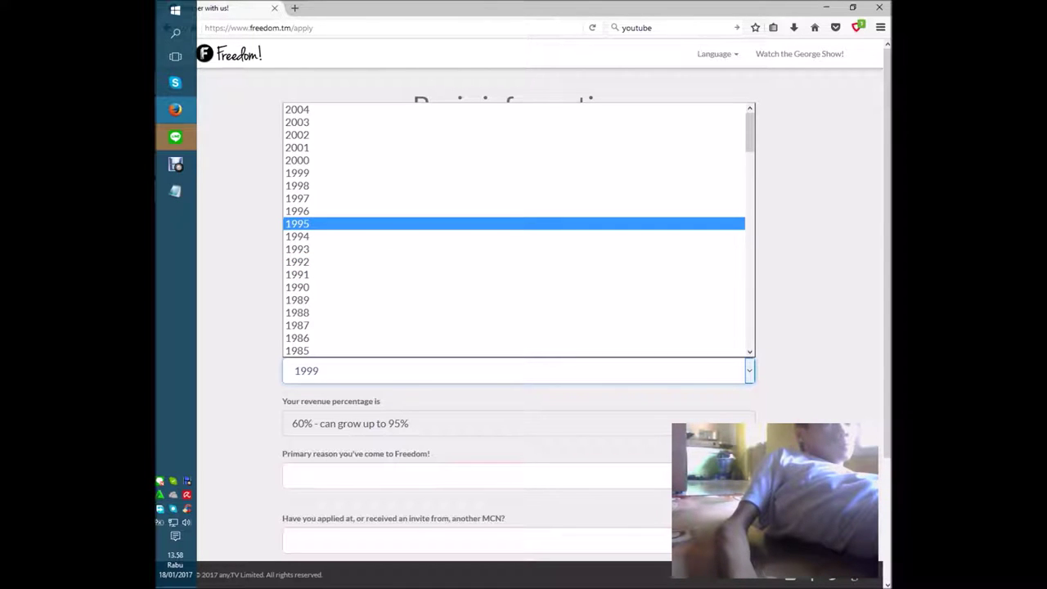
key(Return)
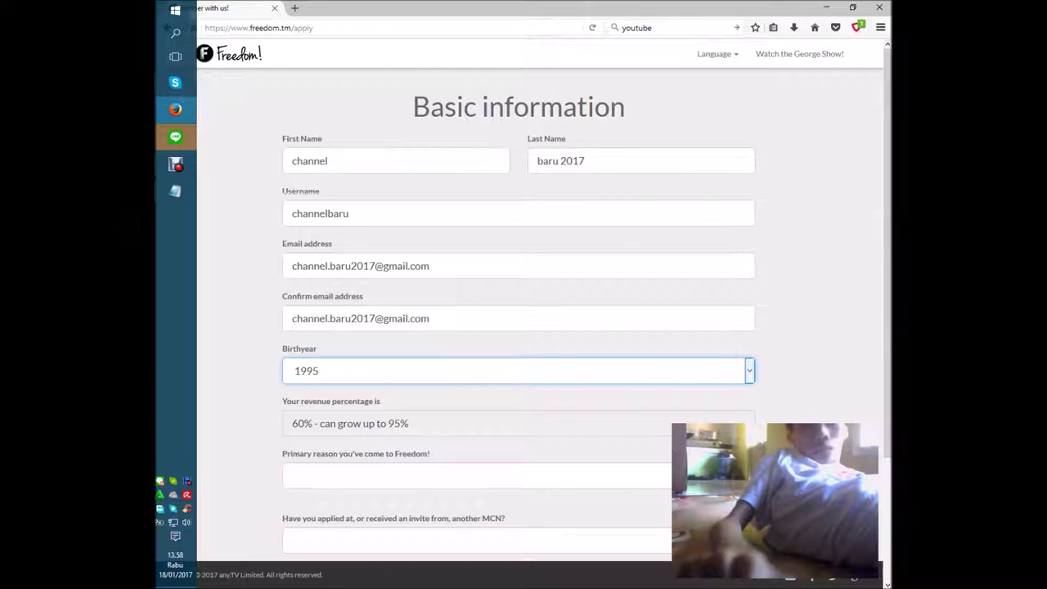
- Choose 'My friend recommended Freedom!' as the primary reason for coming to Freedom!
scroll(540, 327, down, 2)
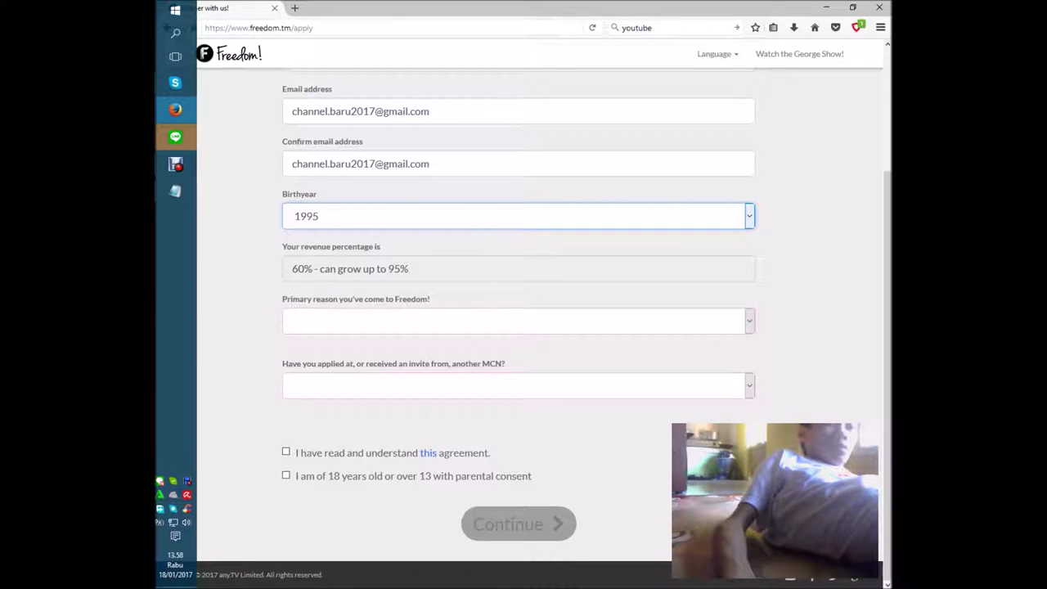
click(515, 321)
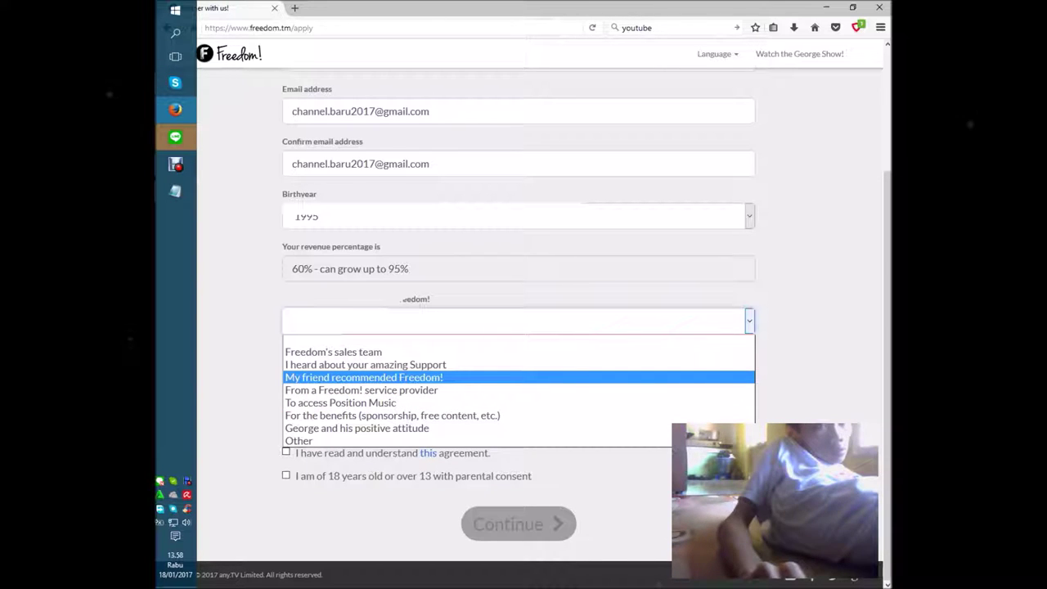
key(Return)
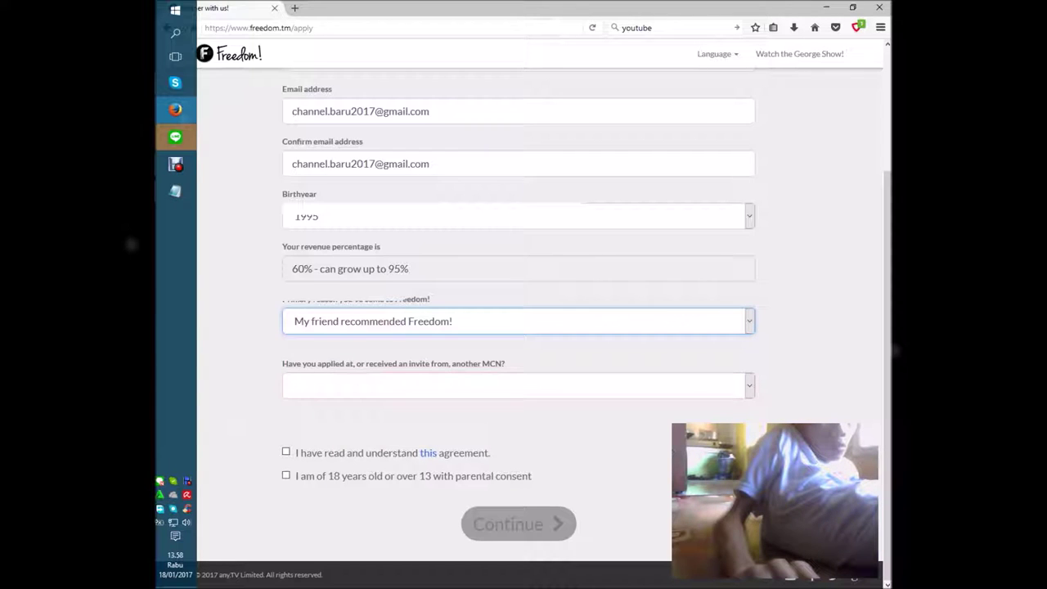
click(515, 385)
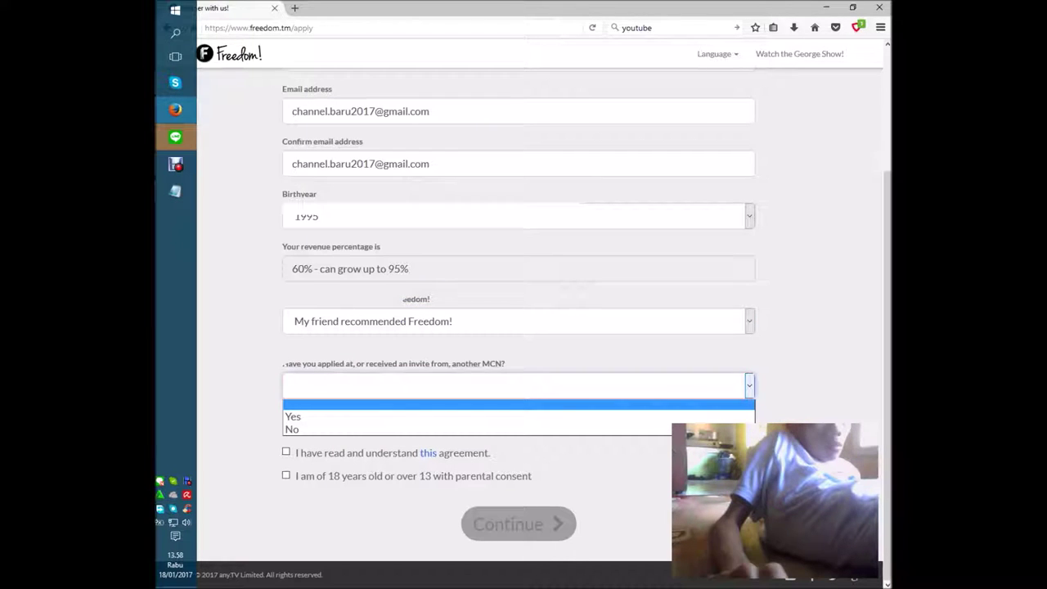
- Answer Yes to the other-MCN question and tick both the age and agreement checkboxes
key(Down)
key(Down)
key(Up)
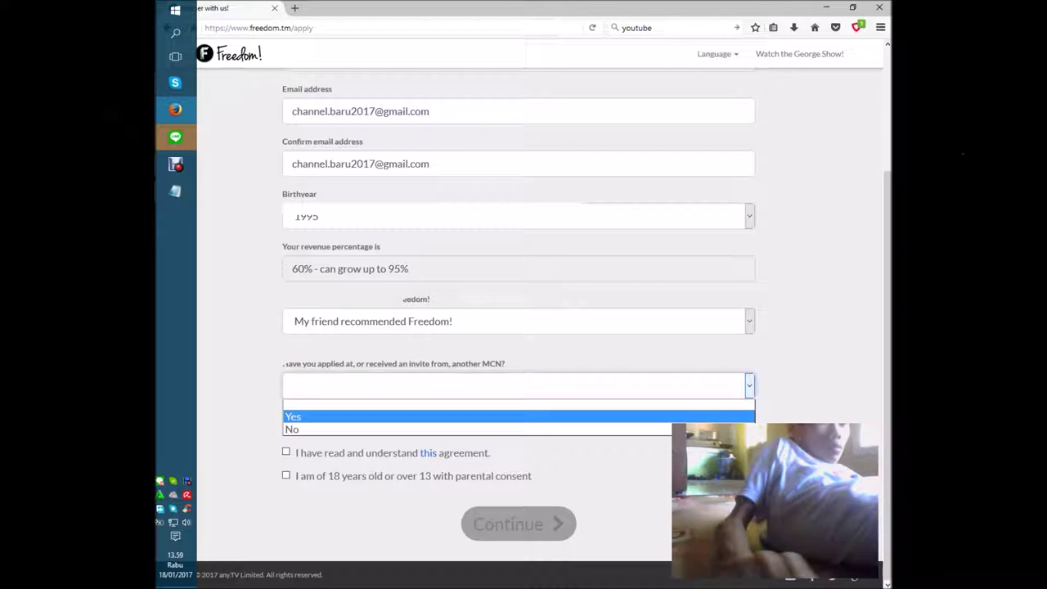
key(Return)
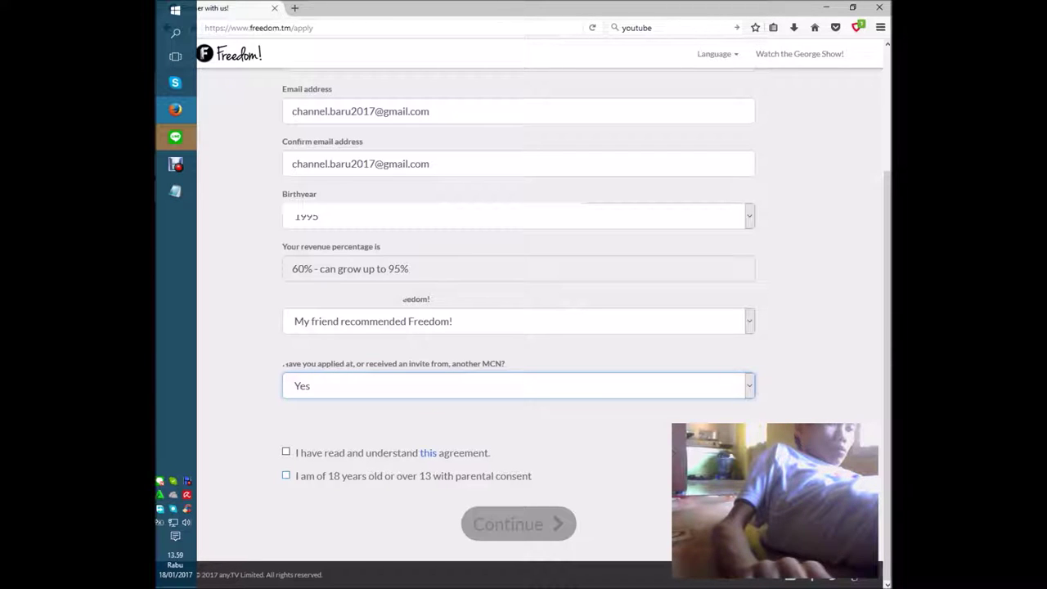
click(286, 475)
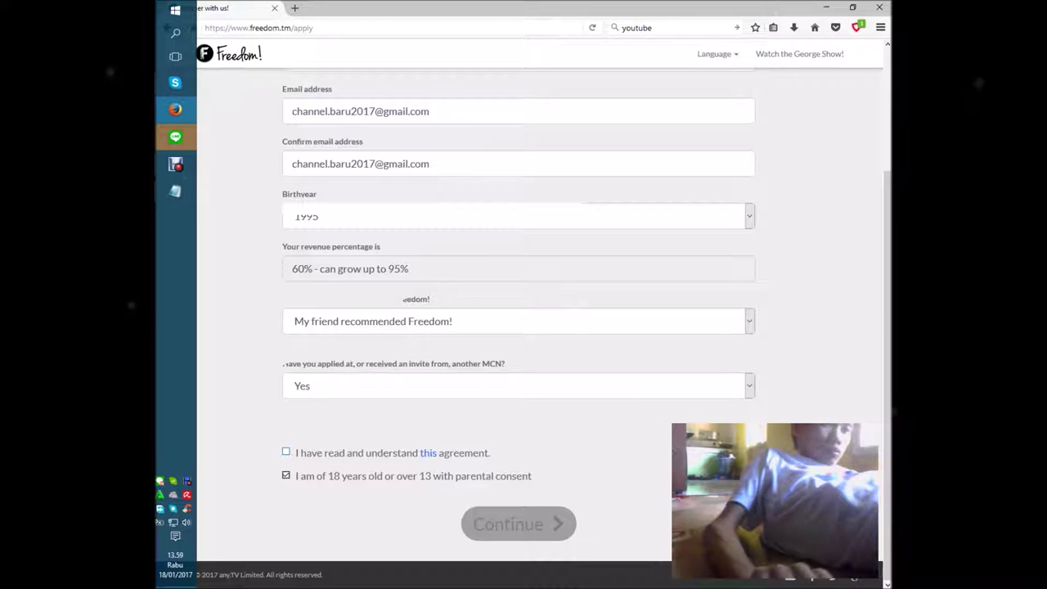
click(286, 451)
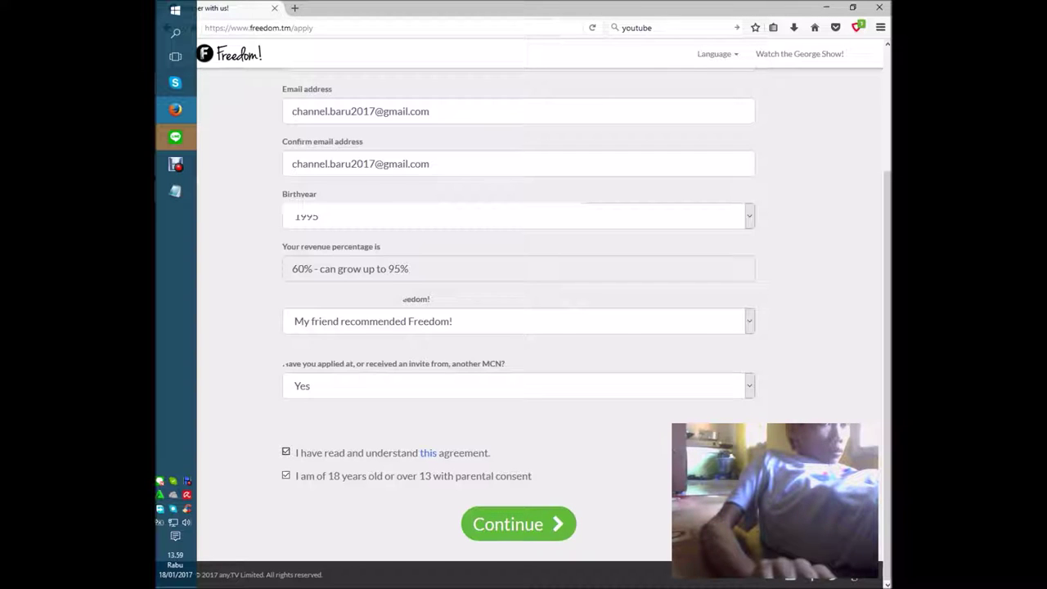
- Submit the partner application with Continue, then load the browser's start page
click(517, 523)
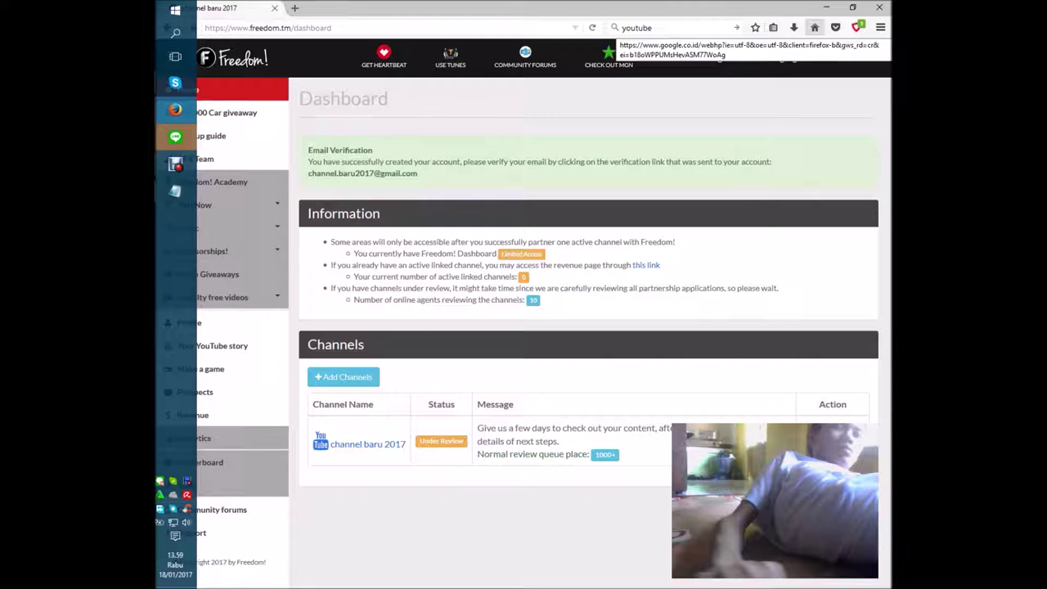
click(814, 27)
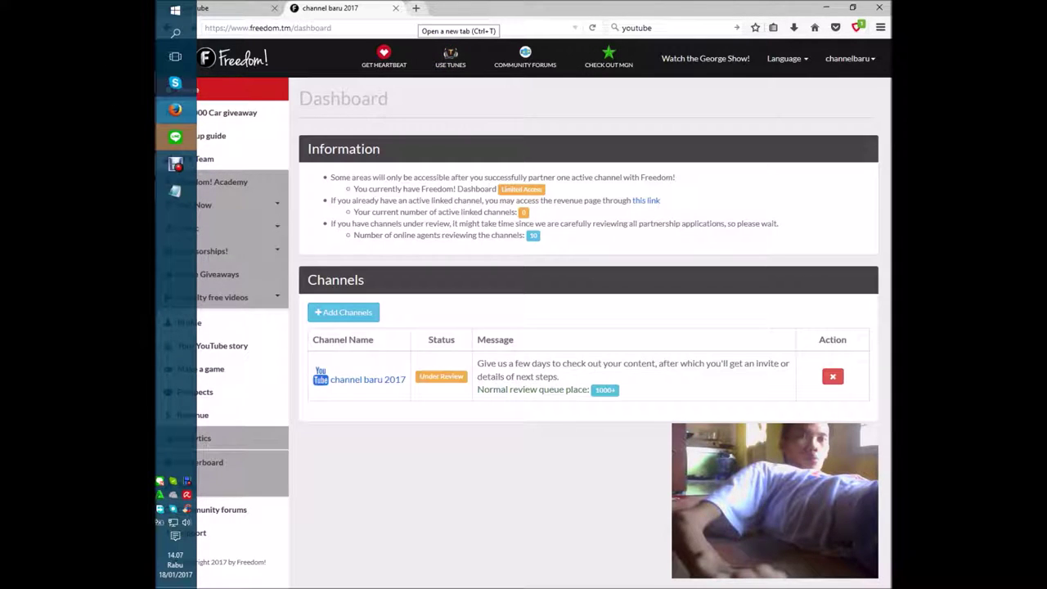
- Open a new Firefox tab beside the Freedom! dashboard tab
click(416, 8)
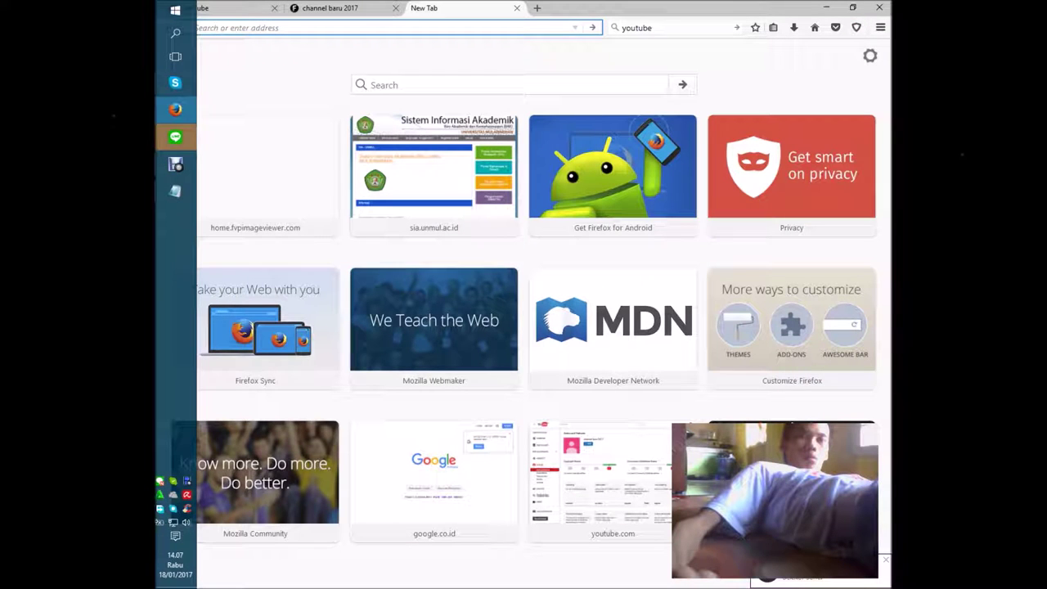